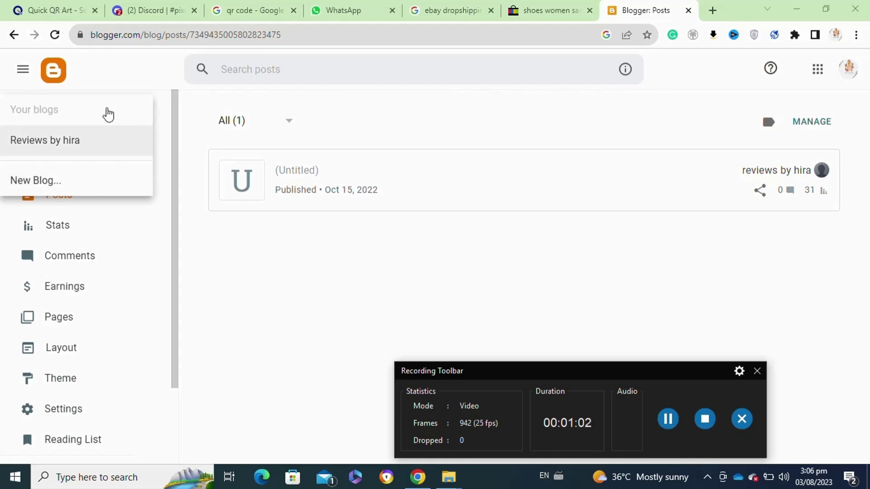
Create a new blog with a title and the blogspot address hairhabits.blogspot.com.
left_click(52, 183)
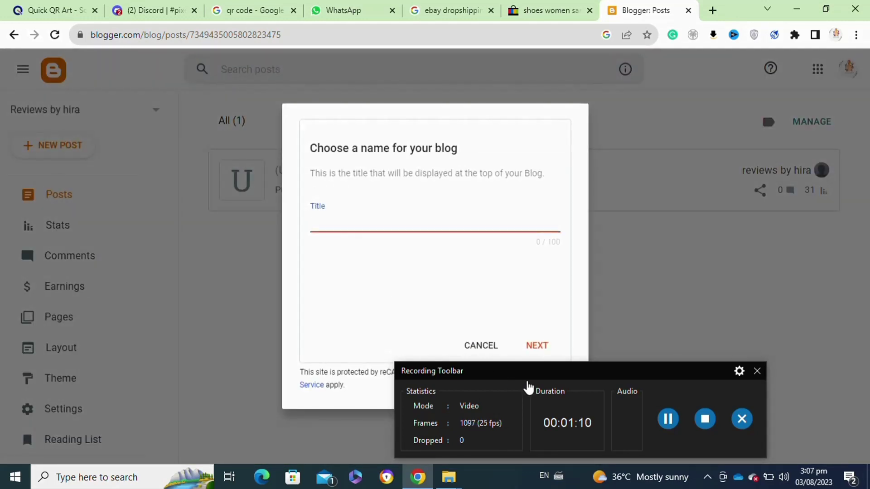
mouse_move(528, 387)
left_mouse_down()
mouse_move(288, 377)
mouse_move(171, 336)
left_mouse_up()
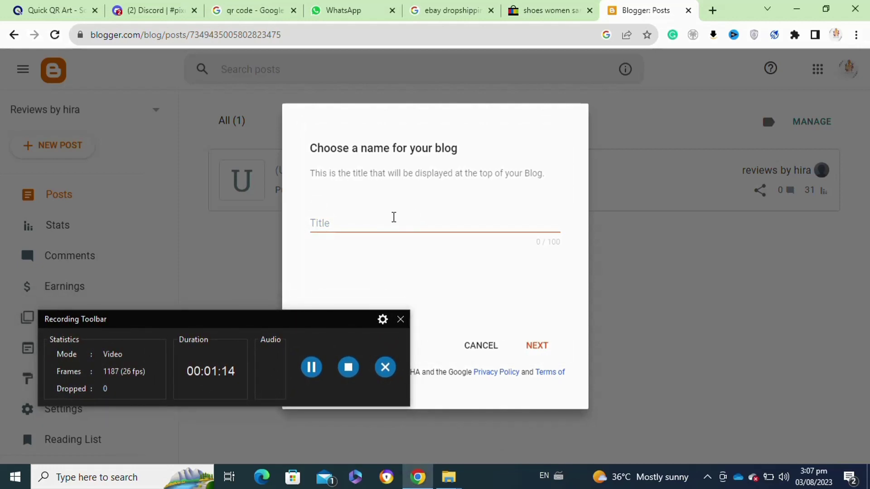
left_click(375, 218)
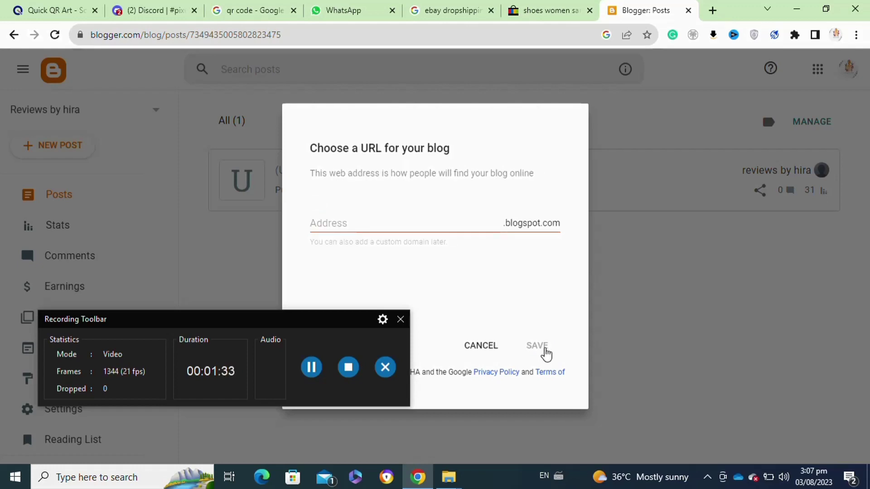
left_click(412, 224)
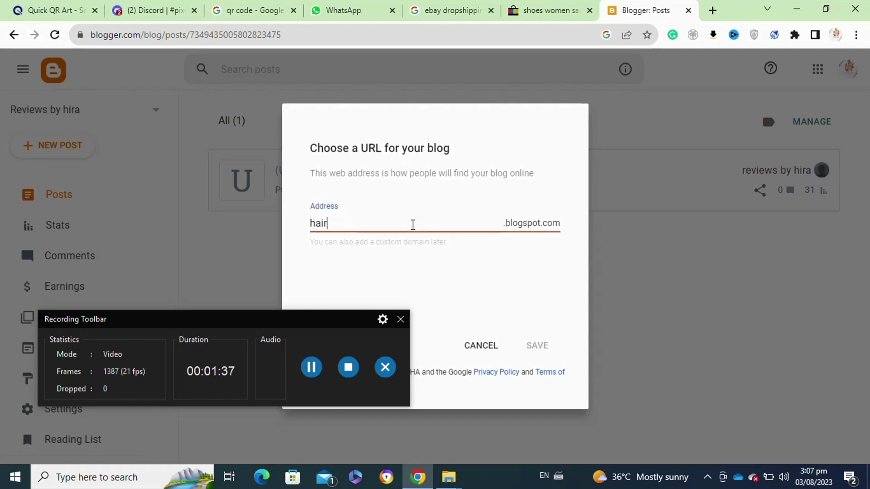
type("ha")
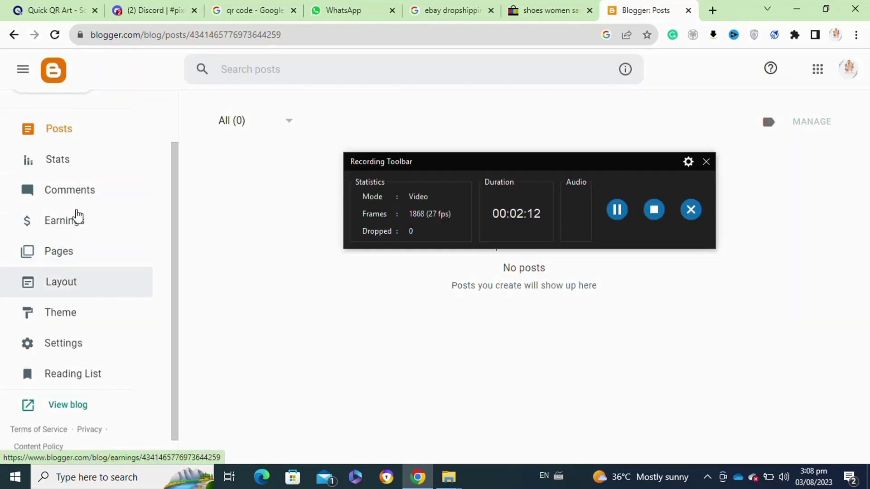
Browse the Contempo theme gallery, with Contempo Light as the current theme.
left_click(55, 320)
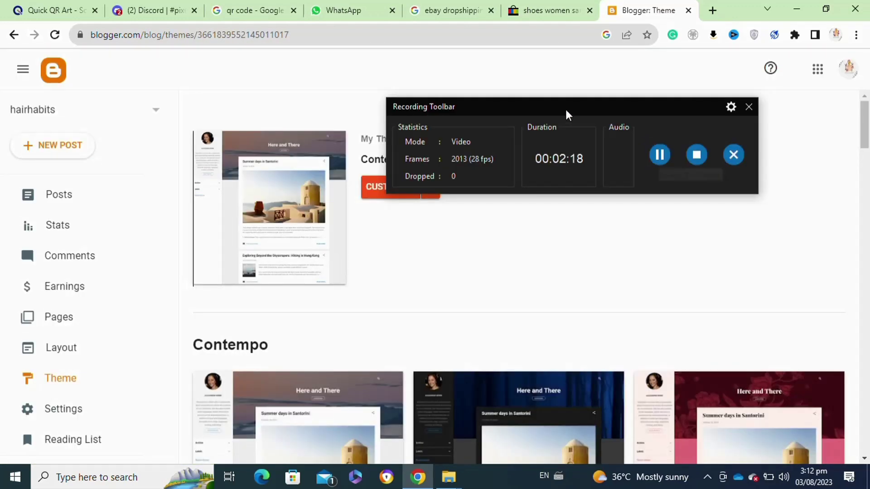
mouse_move(564, 107)
left_mouse_down()
mouse_move(386, 80)
mouse_move(318, 56)
left_mouse_up()
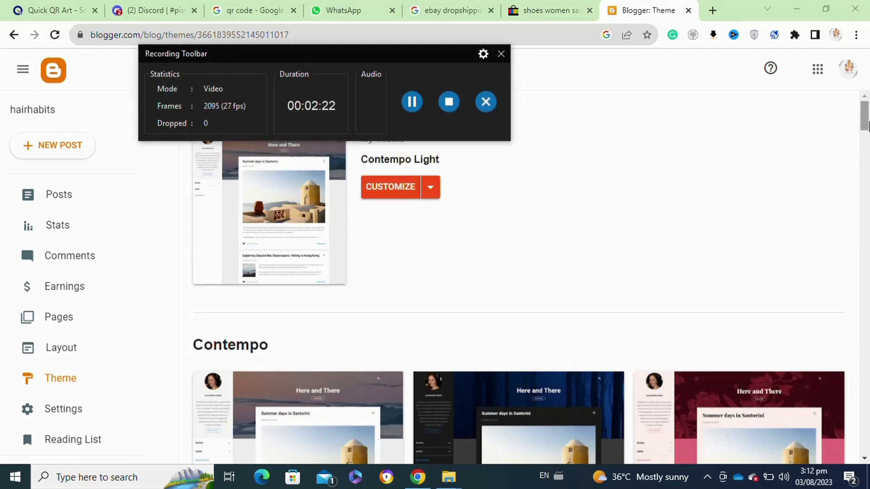
mouse_move(868, 127)
left_mouse_down()
mouse_move(867, 227)
mouse_move(867, 109)
left_mouse_up()
scroll(725, 77, "down", 5)
scroll(798, 59, "up", 5)
scroll(803, 73, "down", 9)
scroll(810, 89, "up", 4)
scroll(811, 84, "up", 1)
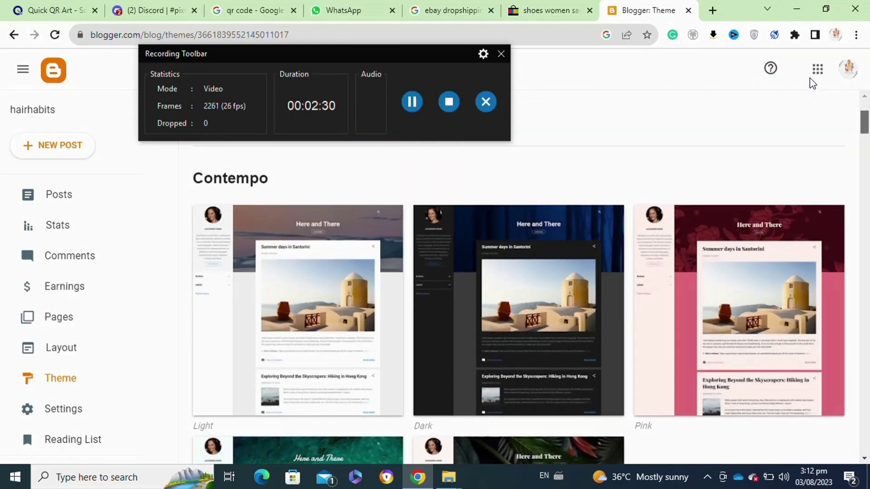
Search Google for 'free blogger themes' for affiliate sites and review the template results.
left_click(713, 10)
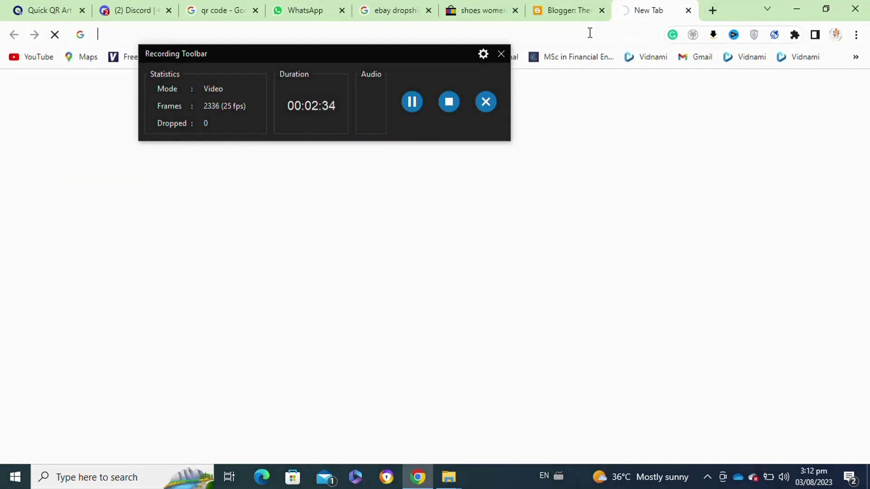
type("free ")
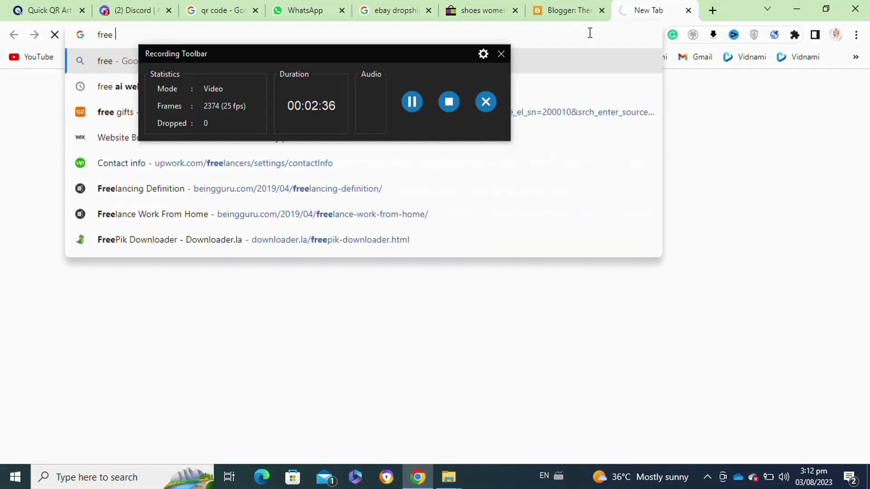
type("blogger")
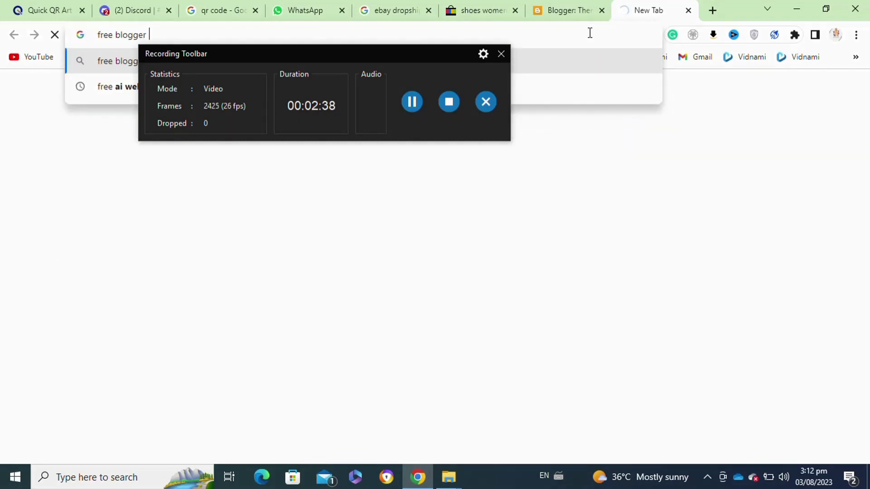
type(" them")
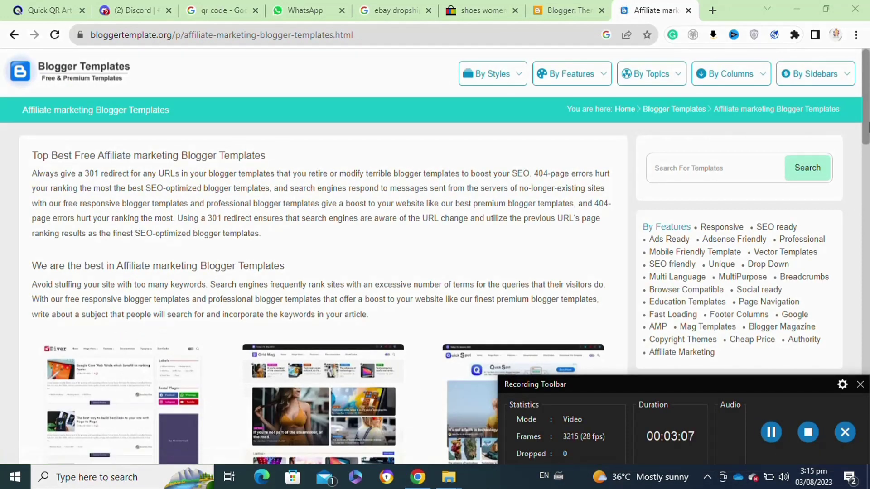
left_click_drag(866, 142, 868, 331)
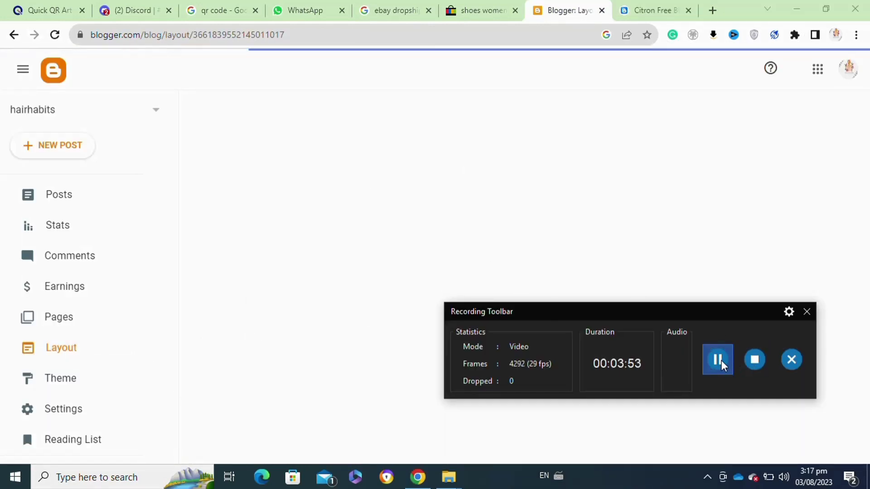
Scroll through the Sidebar, Header, Page List and Ads gadgets without changing anything.
mouse_move(716, 312)
left_mouse_down()
mouse_move(506, 226)
mouse_move(442, 82)
mouse_move(414, 53)
left_mouse_up()
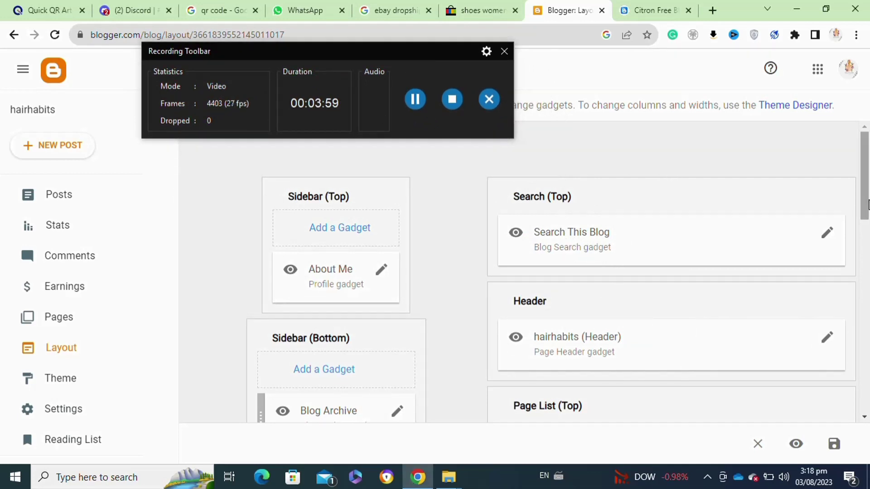
left_click_drag(869, 202, 869, 245)
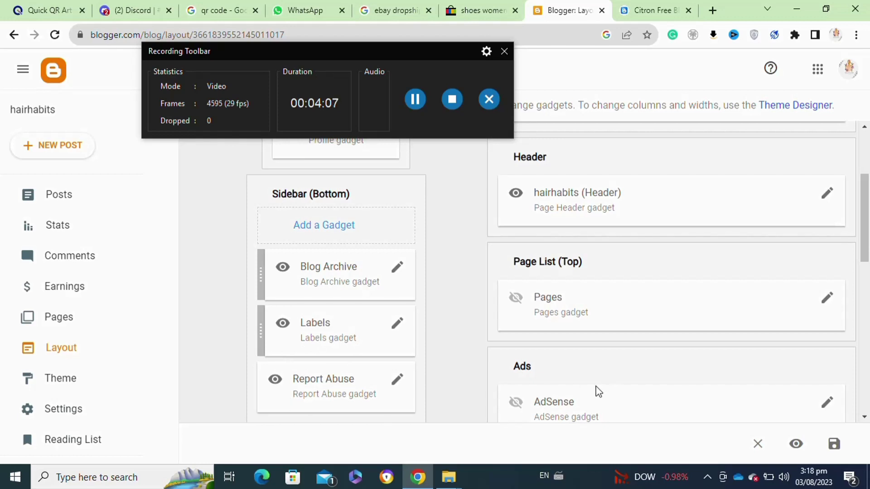
left_click_drag(867, 271, 868, 295)
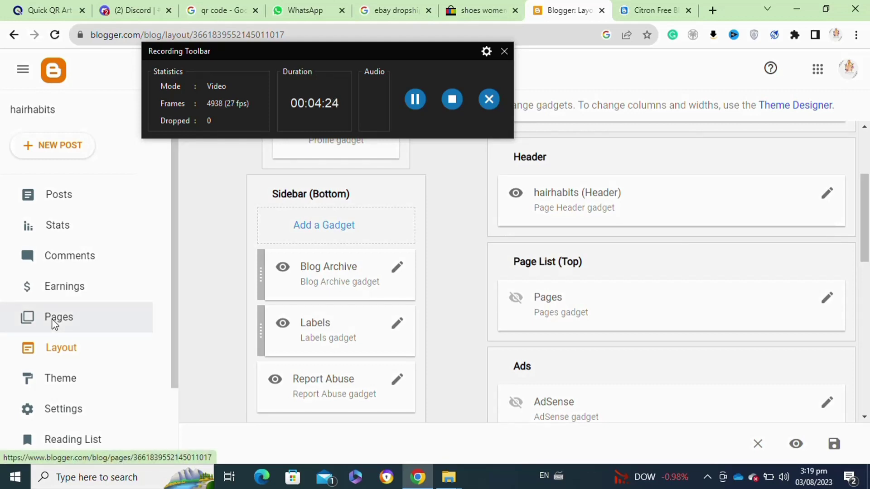
Open the hairhabits Pages section and confirm no pages exist yet.
left_click(52, 324)
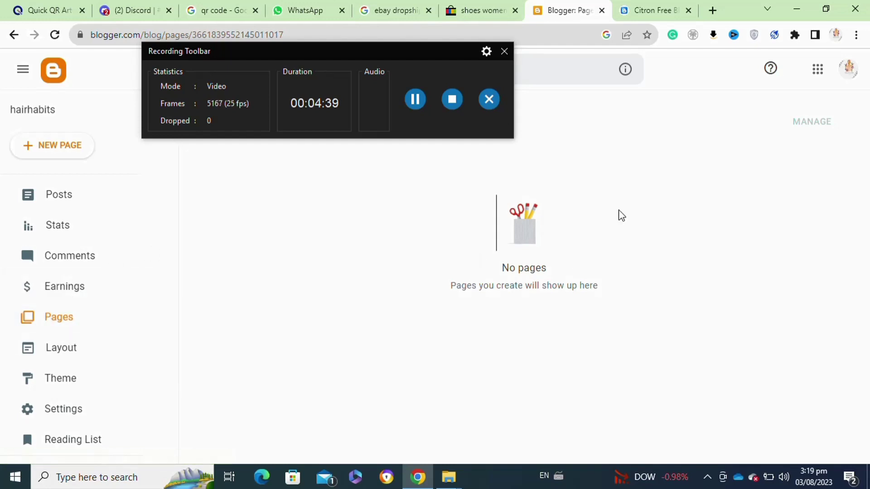
mouse_move(380, 61)
left_mouse_down()
mouse_move(405, 128)
mouse_move(534, 276)
left_mouse_up()
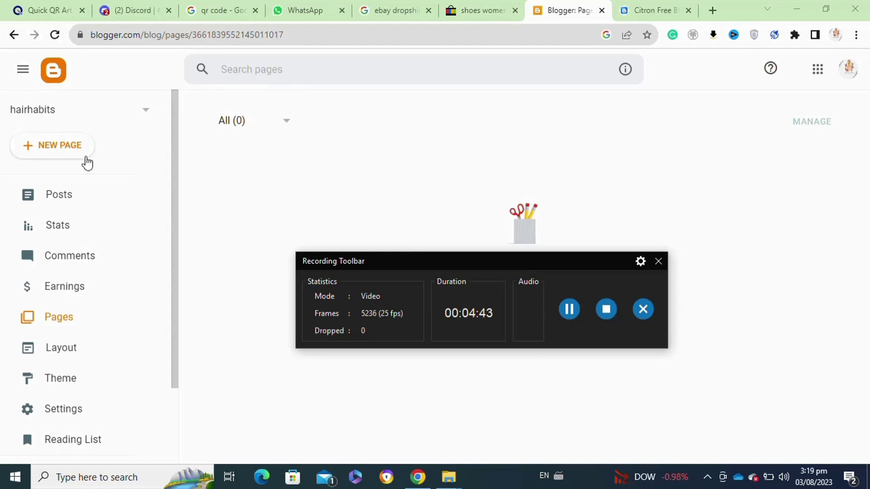
mouse_move(511, 261)
left_mouse_down()
mouse_move(616, 357)
mouse_move(723, 421)
left_mouse_up()
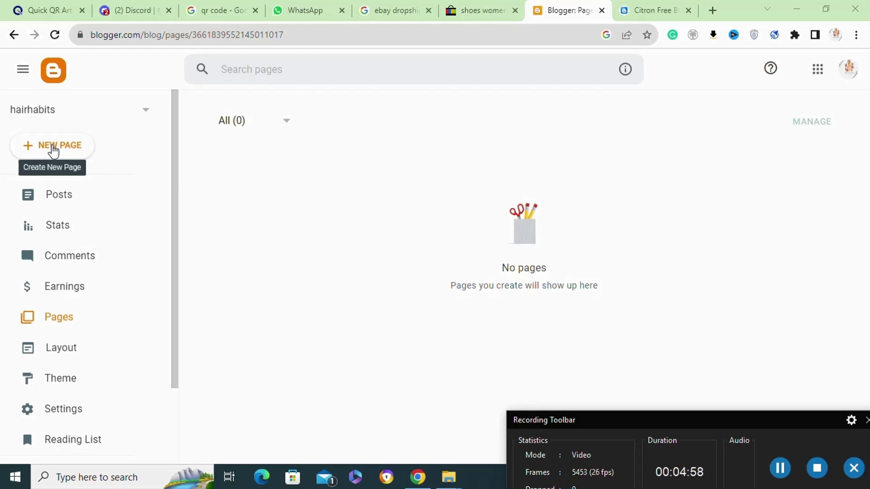
Open Stats and review the overview: 0 followers, 0 posts, 0 comments, no views.
left_click(64, 232)
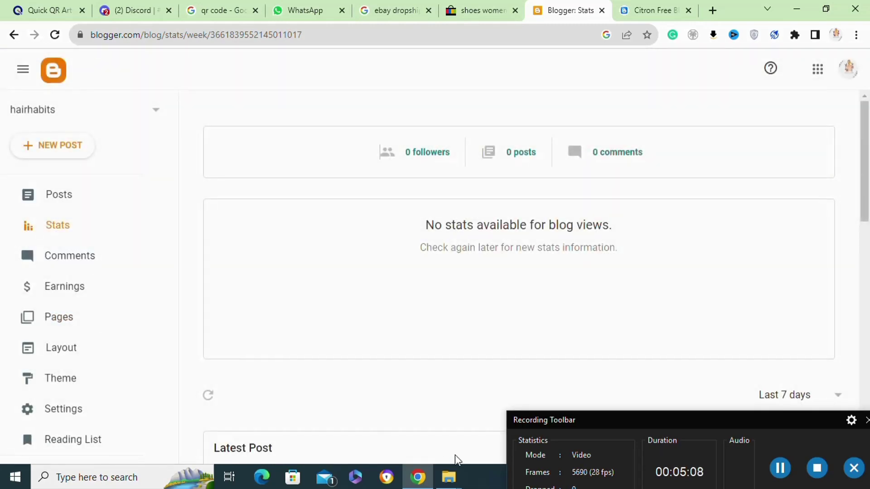
left_click_drag(672, 432, 571, 411)
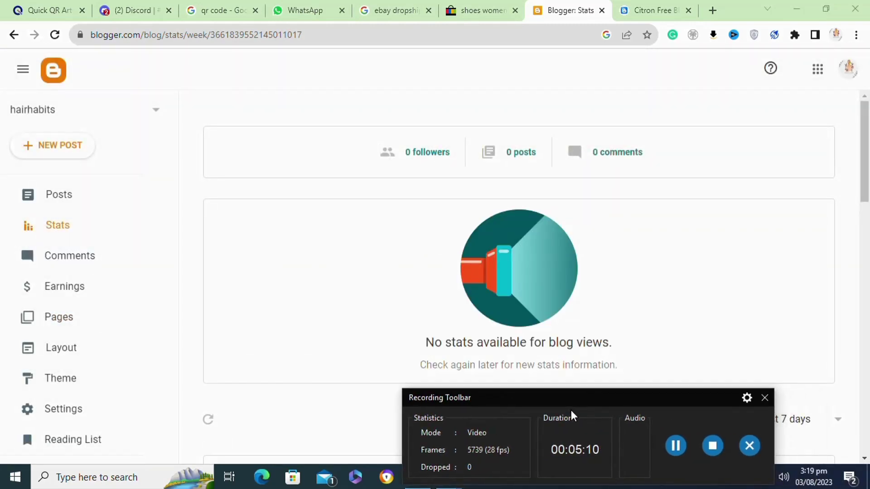